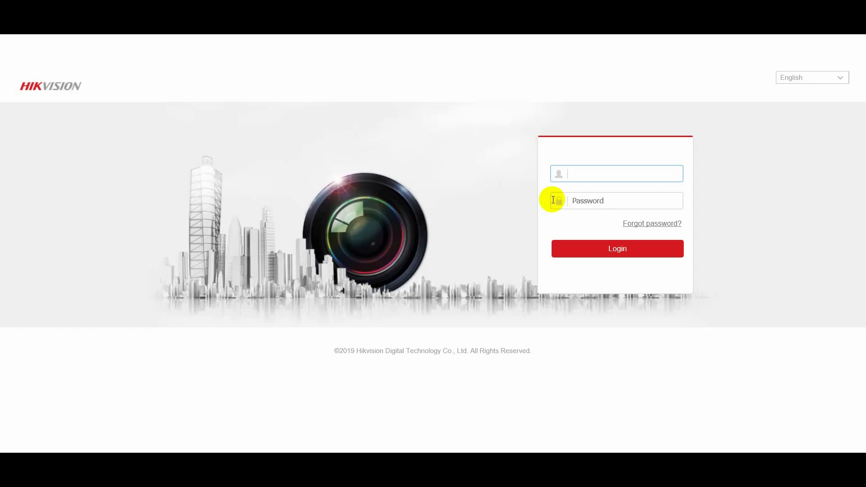
Step: Log in to the camera's web client as the admin user with the account password
text(admin)
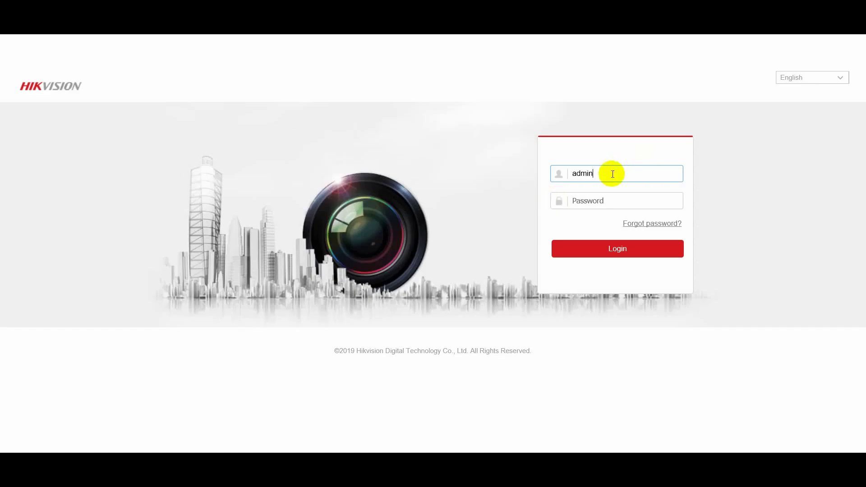
click(590, 204)
text(*)
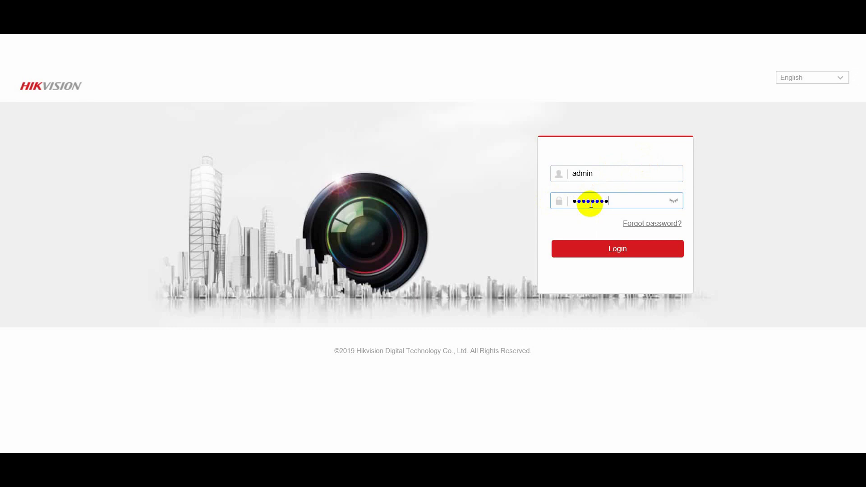
text(********)
key(Return)
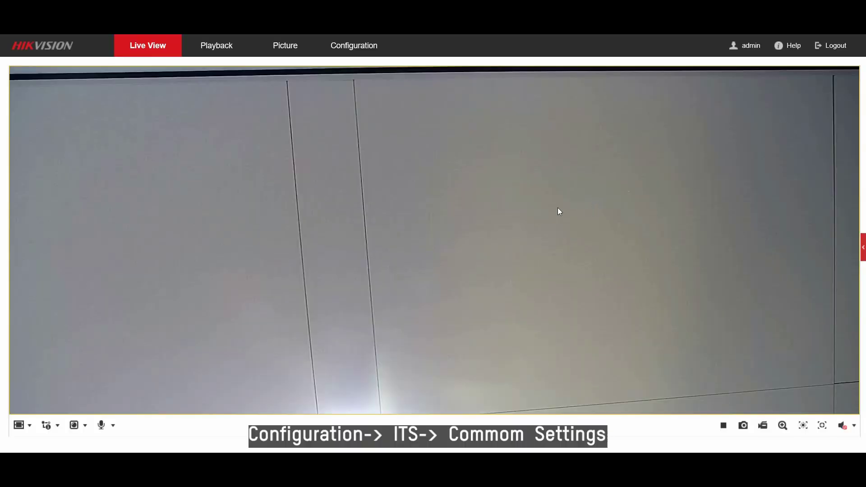
Step: Open ITS Rule Settings under Configuration and select Scene1 (scene_1) for configuration
click(343, 48)
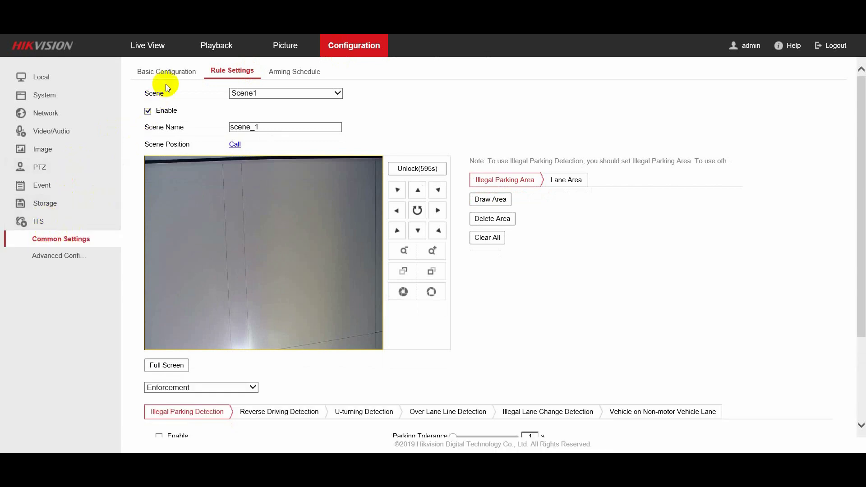
click(168, 70)
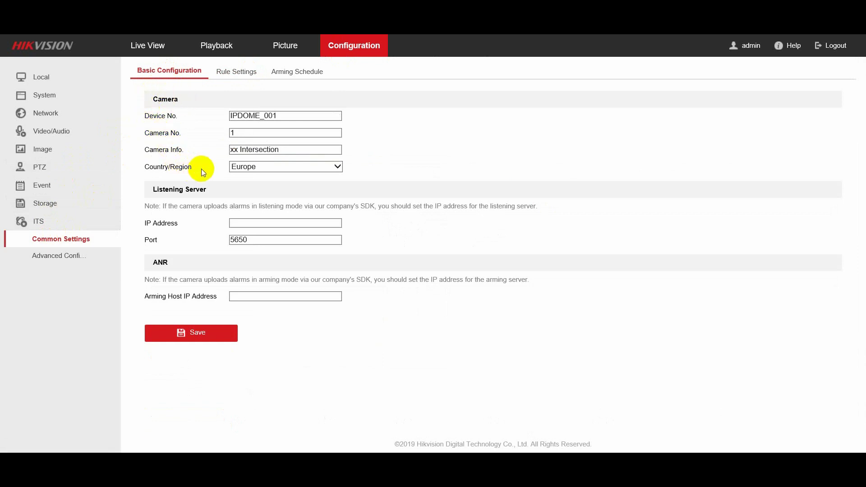
click(225, 72)
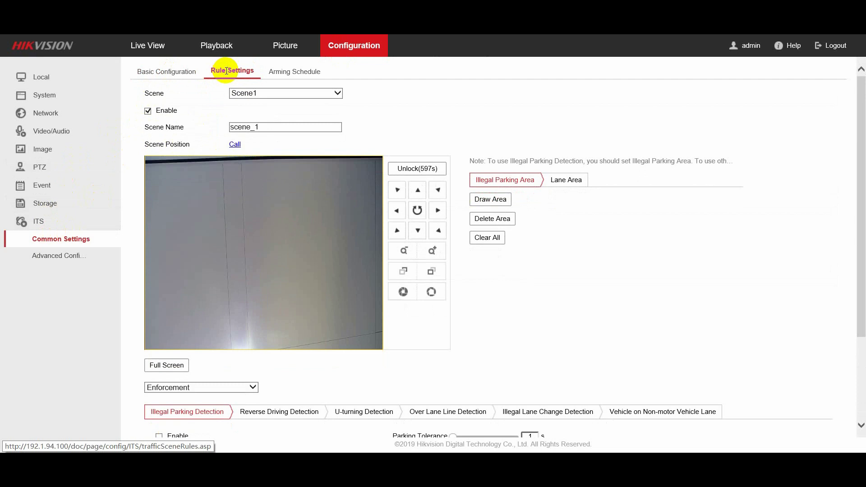
click(305, 92)
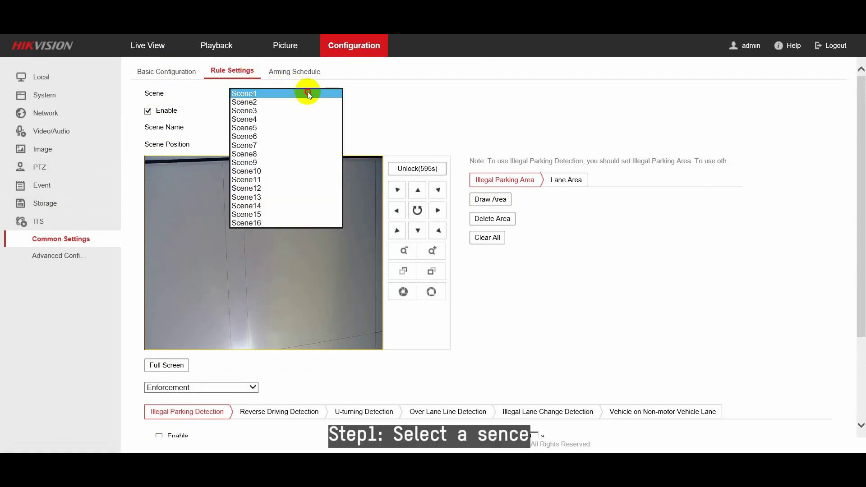
click(308, 93)
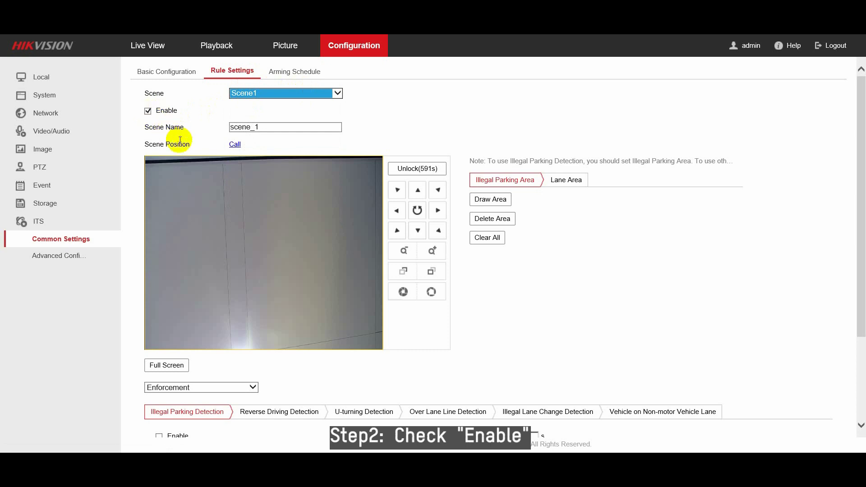
Step: Pan the camera with the PTZ controls to frame the target scene
click(447, 206)
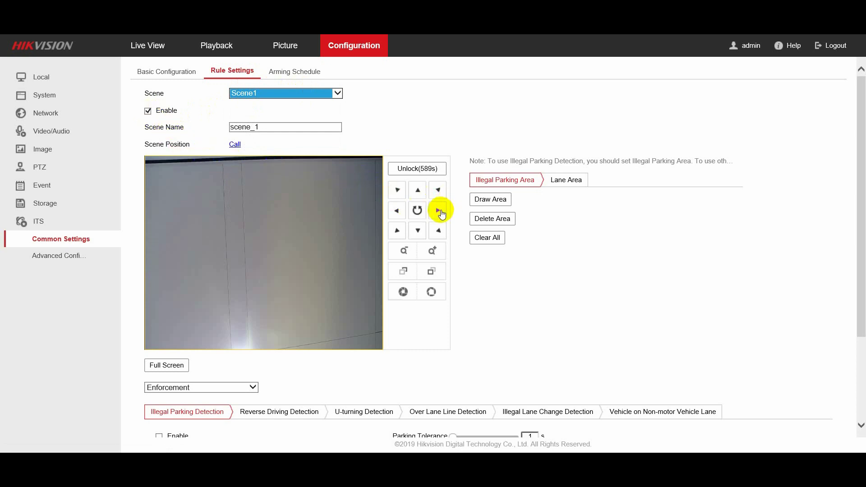
click(414, 218)
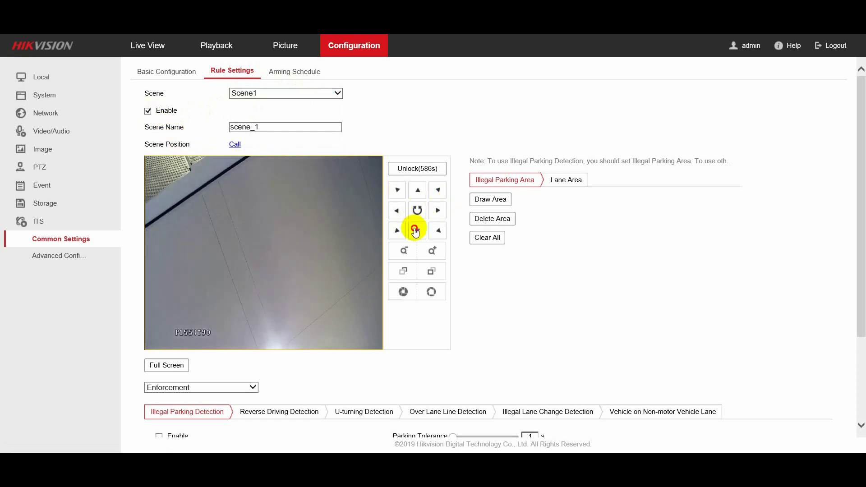
click(400, 216)
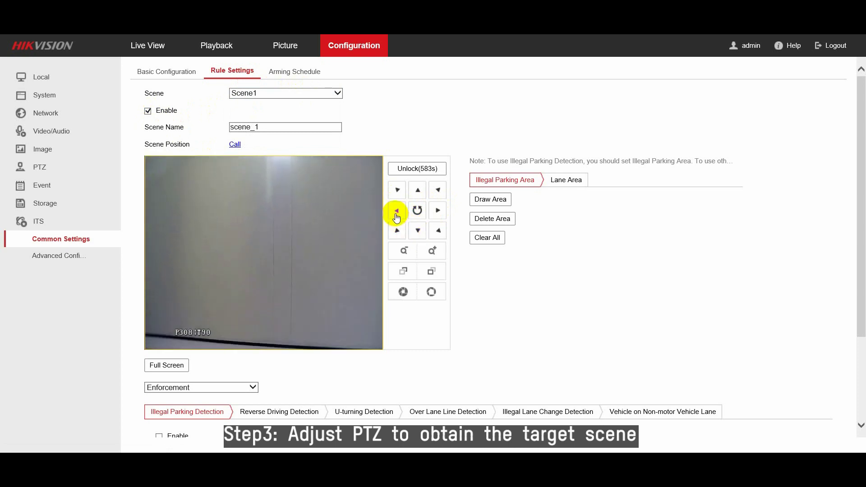
click(424, 194)
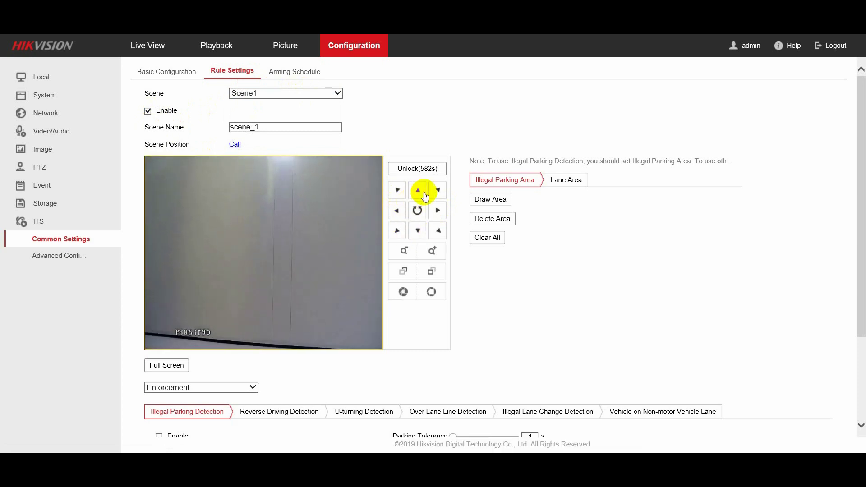
Step: Draw the four-cornered Illegal Parking Area1 outline on the preview
click(497, 207)
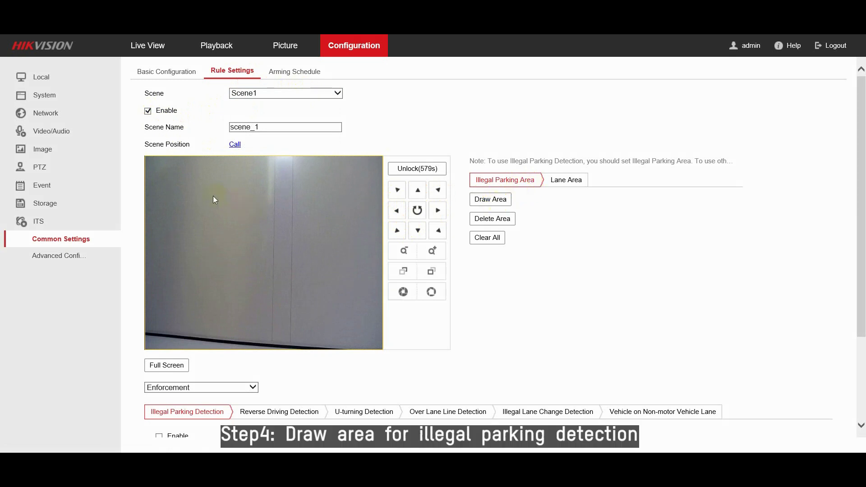
click(187, 310)
click(289, 308)
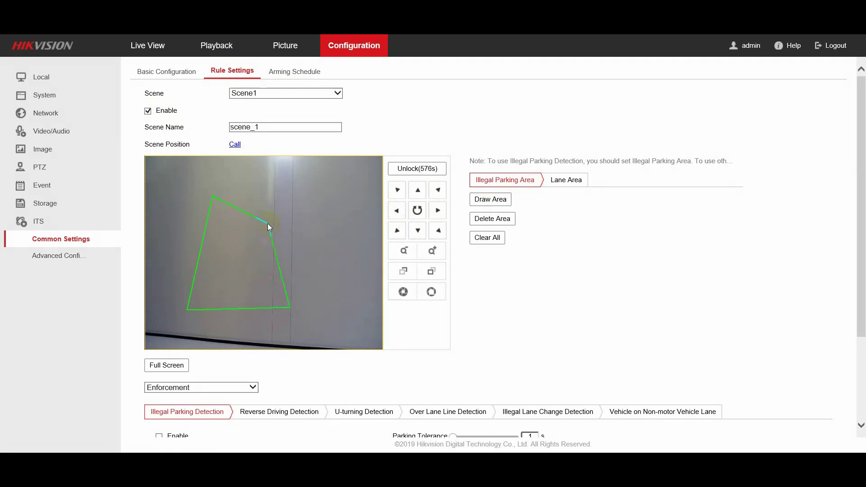
click(263, 196)
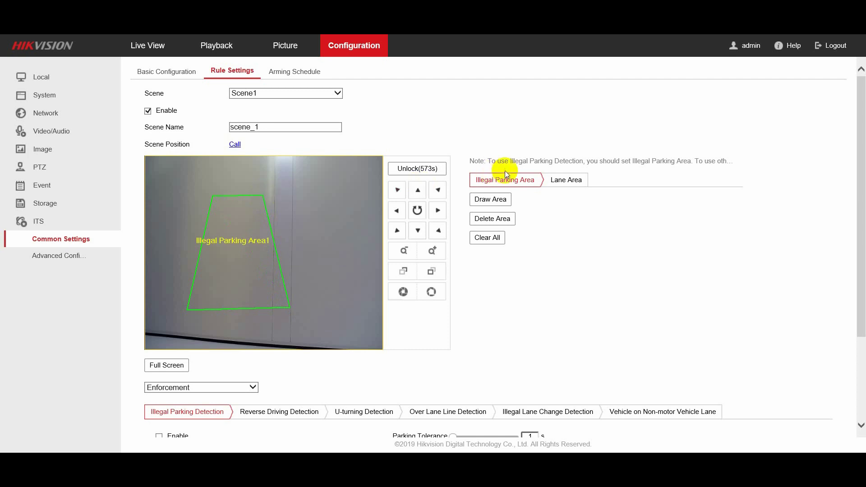
Step: Add three lanes, Lane1 to Lane3, in the Lane Area settings
click(569, 181)
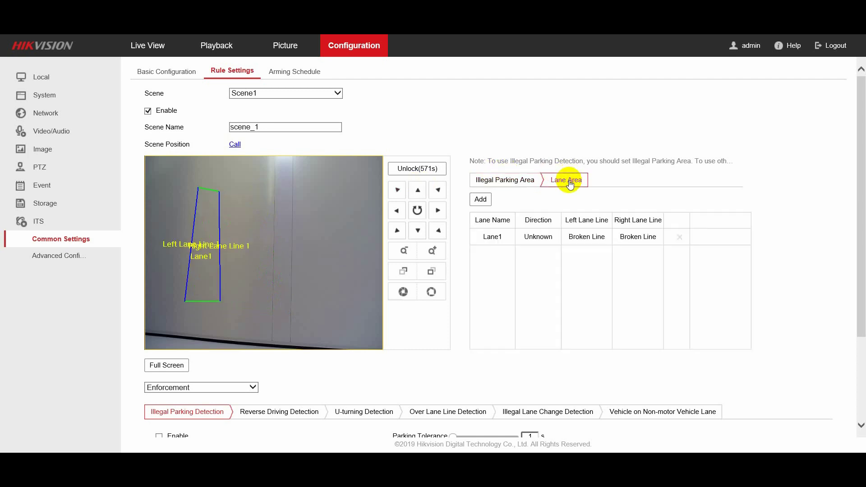
click(481, 199)
click(480, 199)
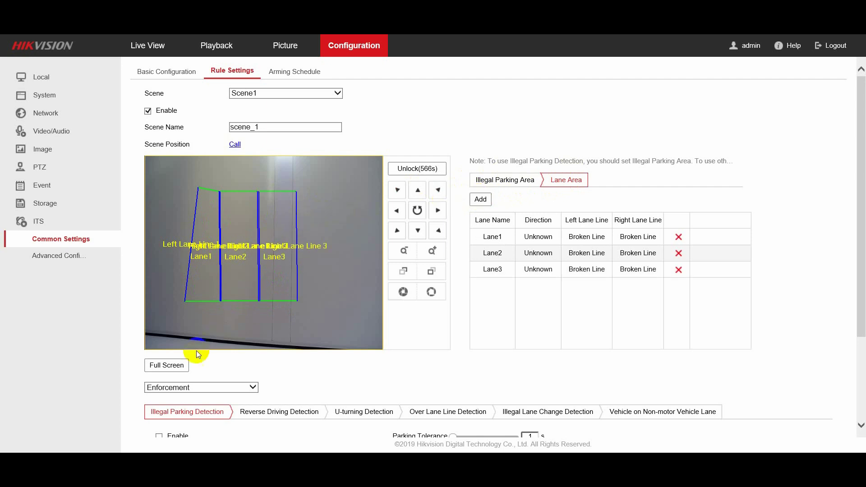
Step: In full-screen preview, drag Left Lane Line 1's top further left to stand vertical
click(173, 368)
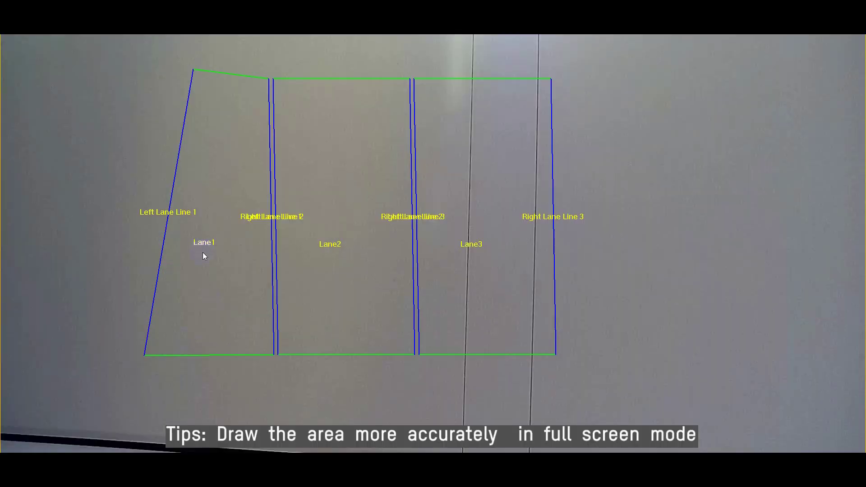
drag(193, 70, 145, 89)
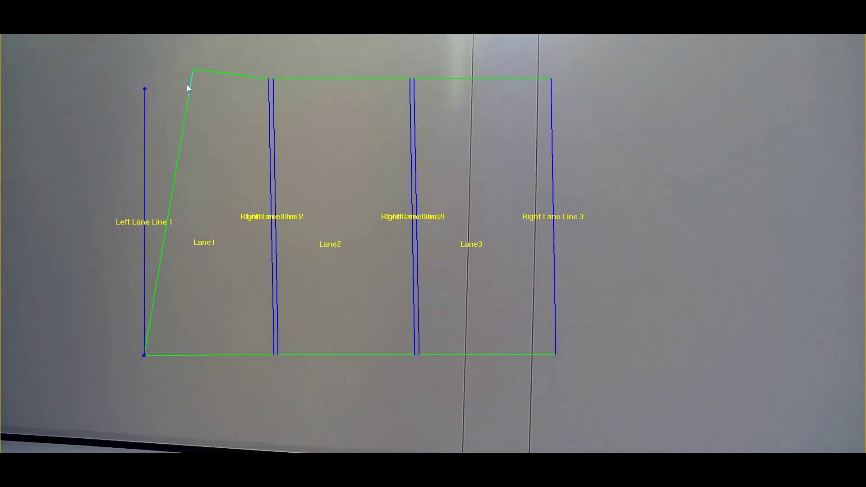
double_click(310, 91)
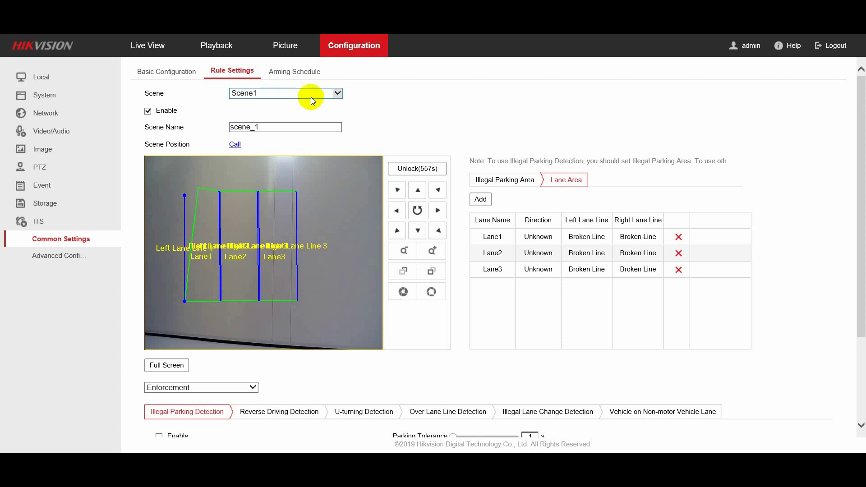
Step: Enable plate recognition, set picture amount 2, sensitivity 63 and parking tolerance 10 s
scroll(225, 338, down, 3)
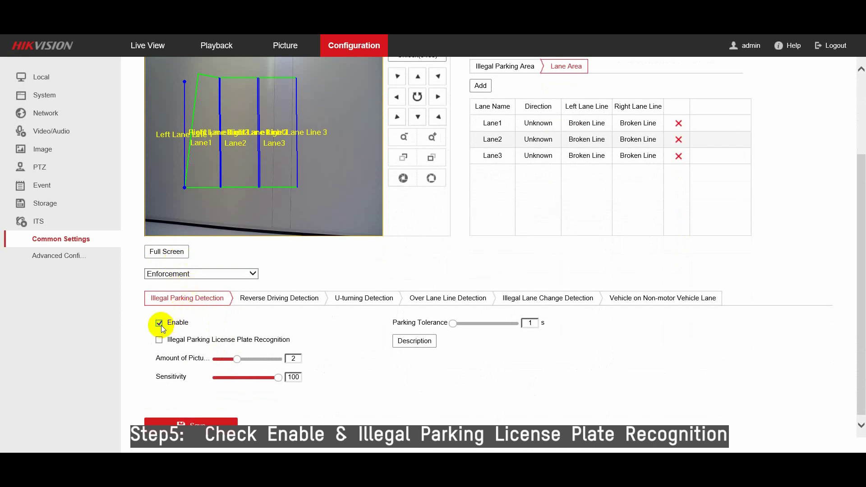
click(160, 341)
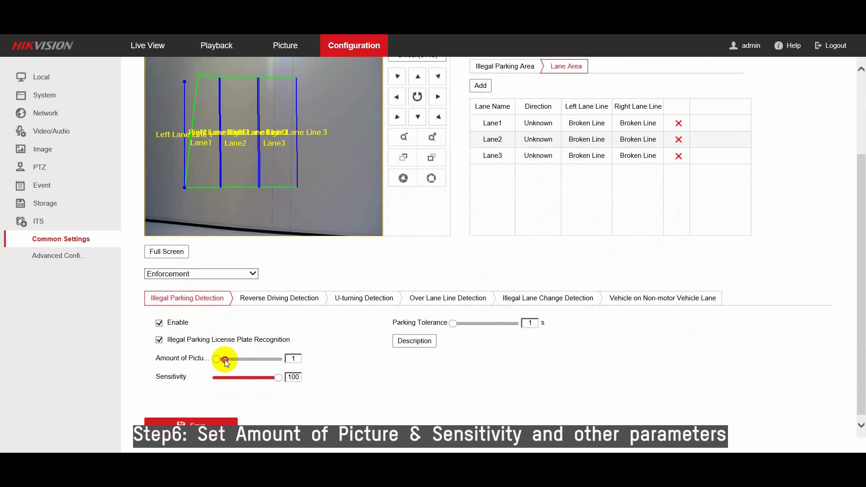
drag(219, 359, 243, 358)
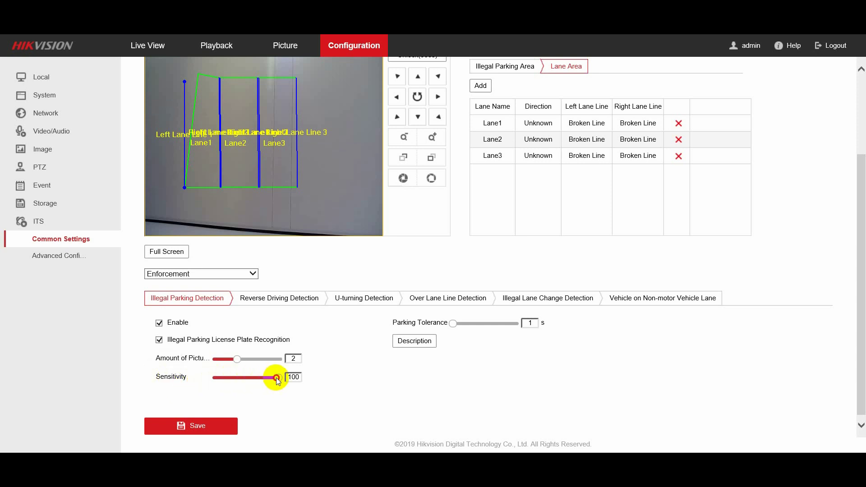
drag(276, 377, 254, 379)
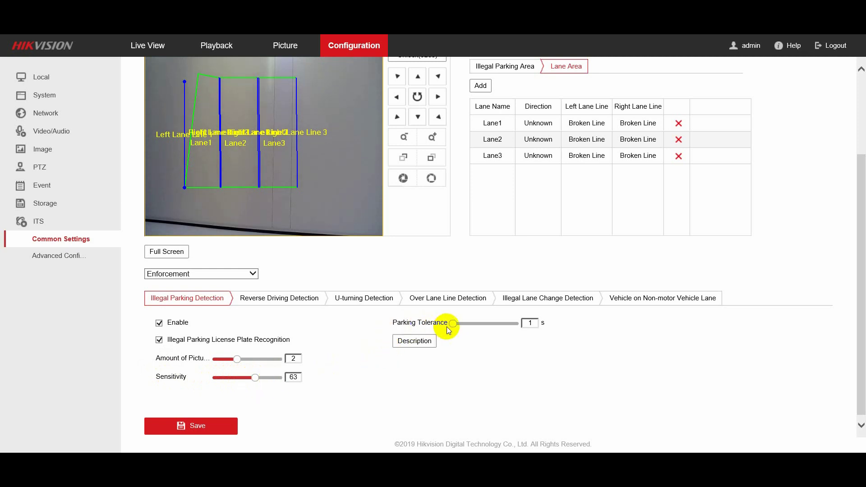
mouse_move(452, 324)
mouse_down()
mouse_move(518, 324)
mouse_move(455, 324)
mouse_up()
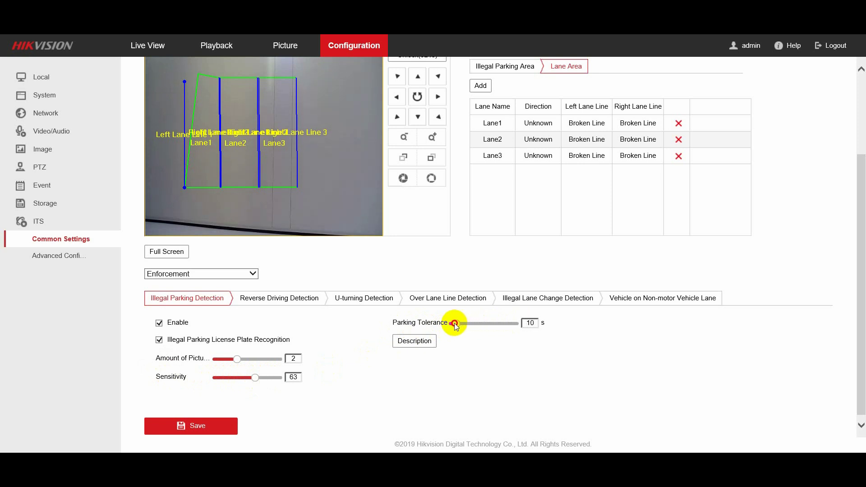
Step: Set evidence picture 1 to Distant View and picture 2 to Close View, then save
click(414, 341)
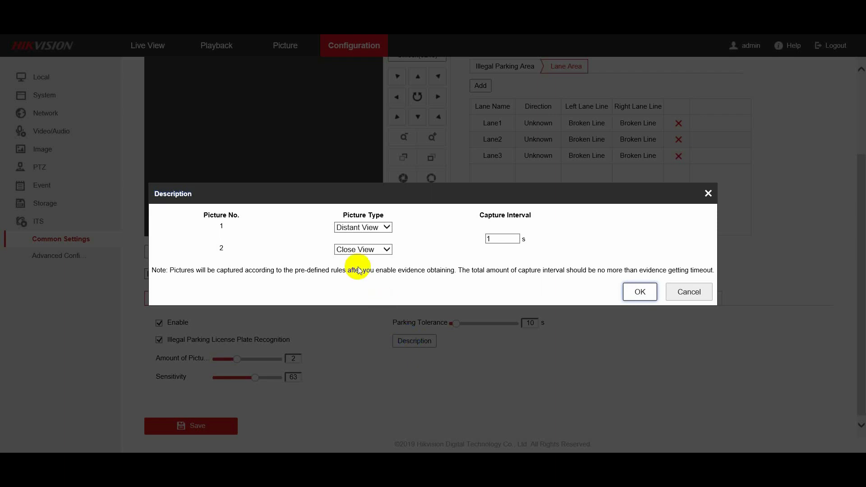
click(390, 229)
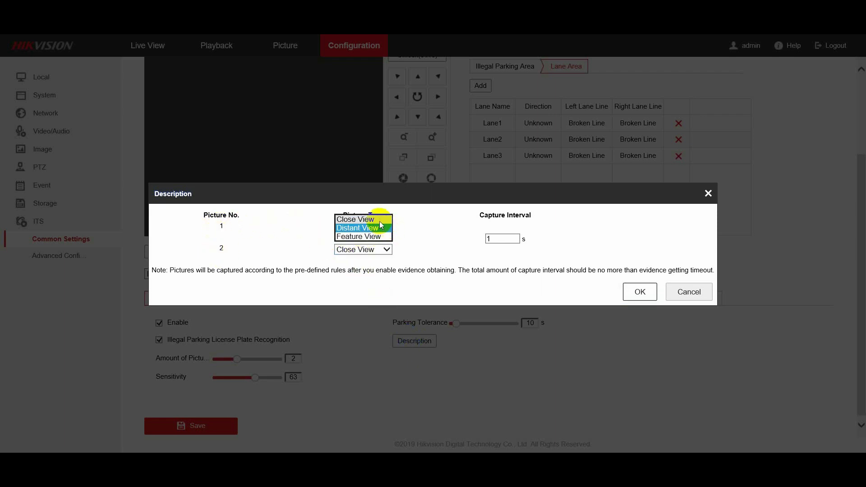
click(380, 228)
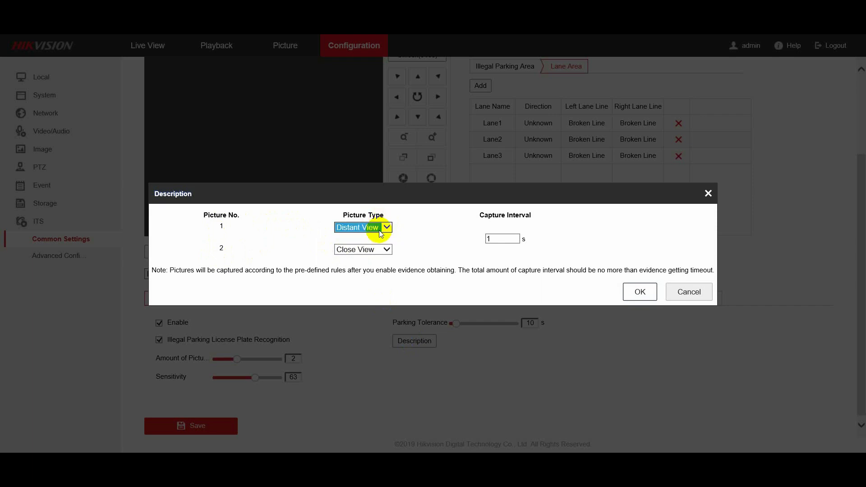
click(386, 250)
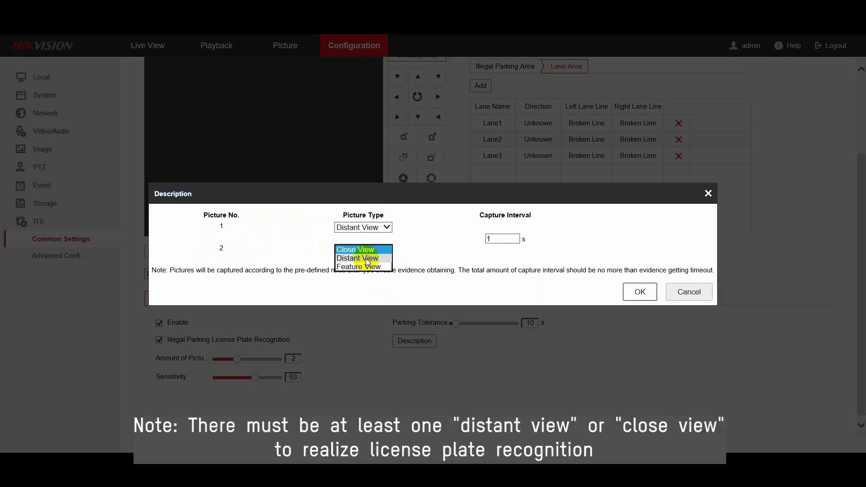
click(365, 251)
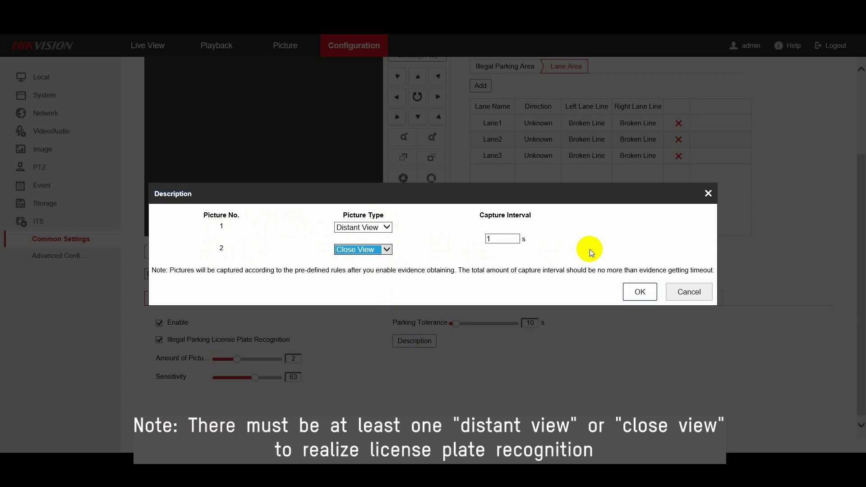
click(636, 291)
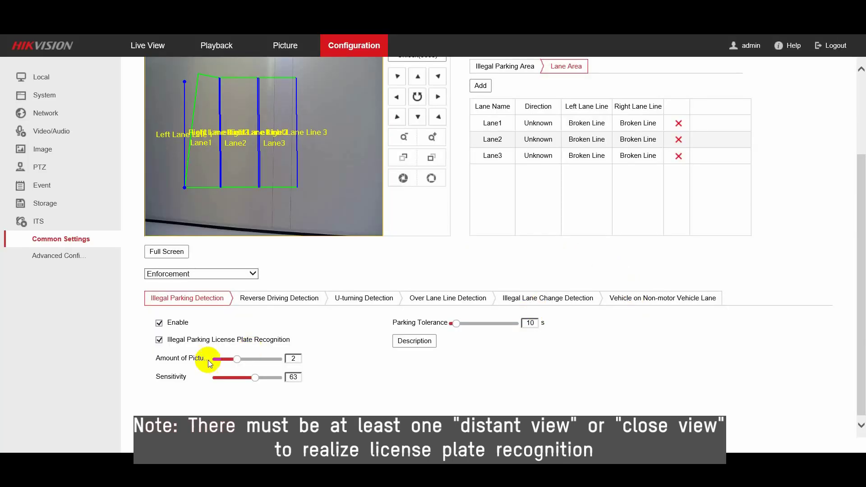
click(196, 428)
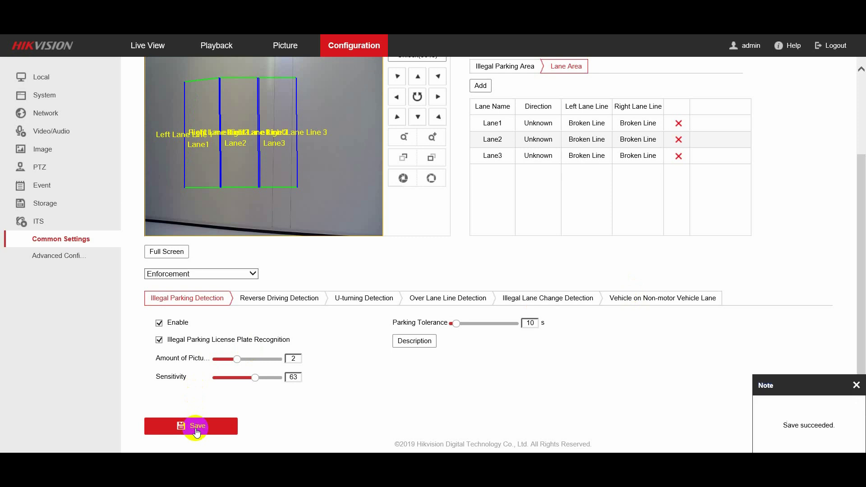
Step: Enable the arming schedule and select Monday's 01:00–21:00 arming period
scroll(296, 340, up, 3)
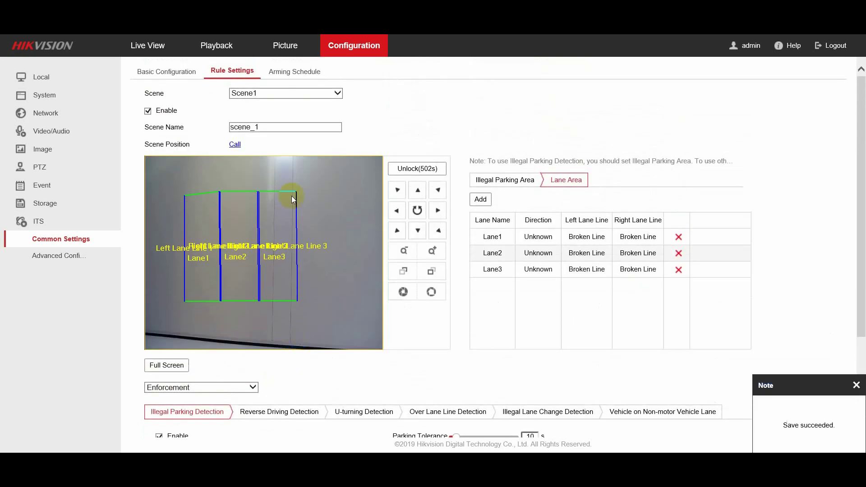
click(291, 72)
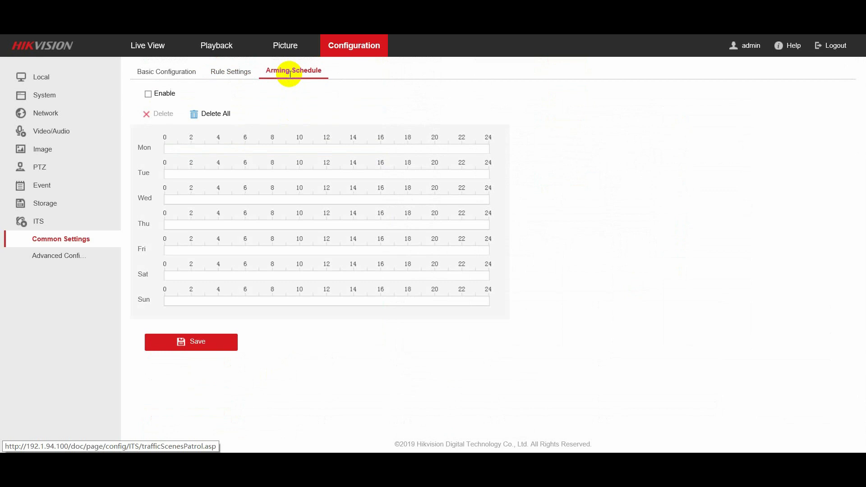
click(149, 95)
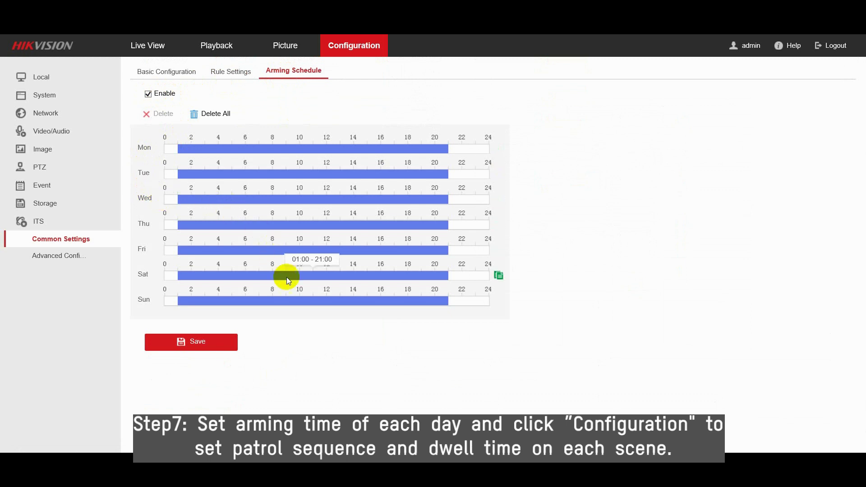
click(336, 150)
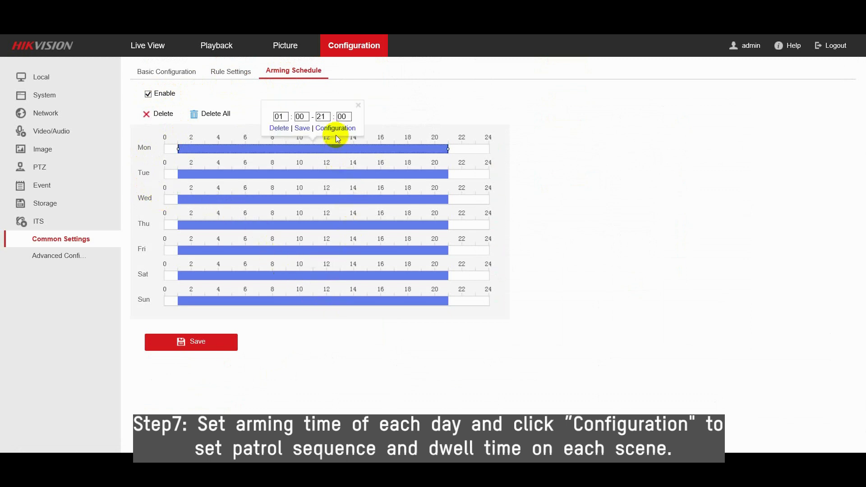
Step: Set Monday's patrol to scene_1 then scene_3, 10 minutes each, and save the schedule
click(334, 129)
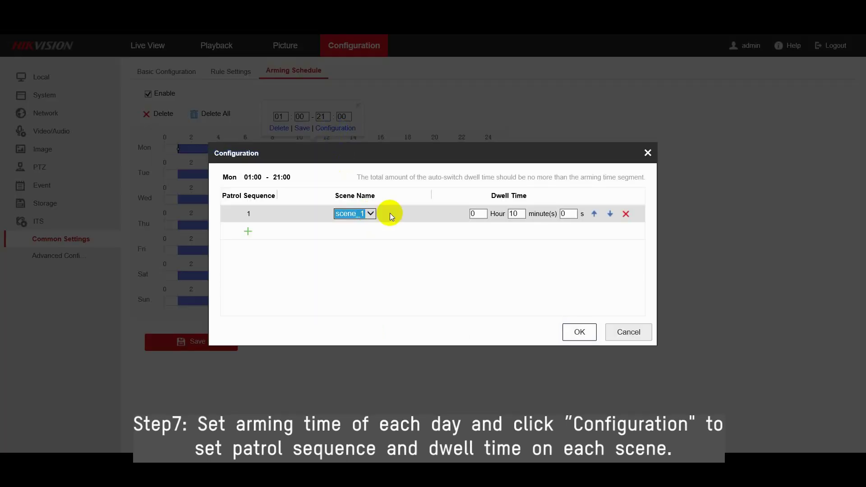
click(508, 215)
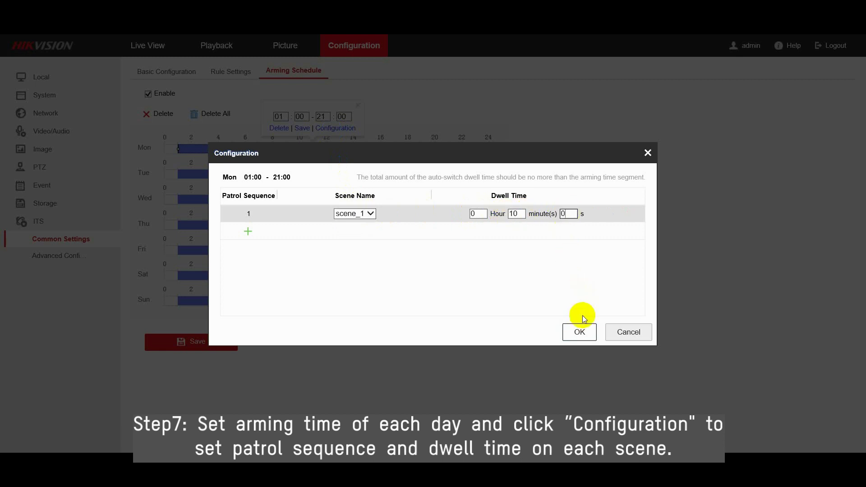
click(248, 232)
click(348, 231)
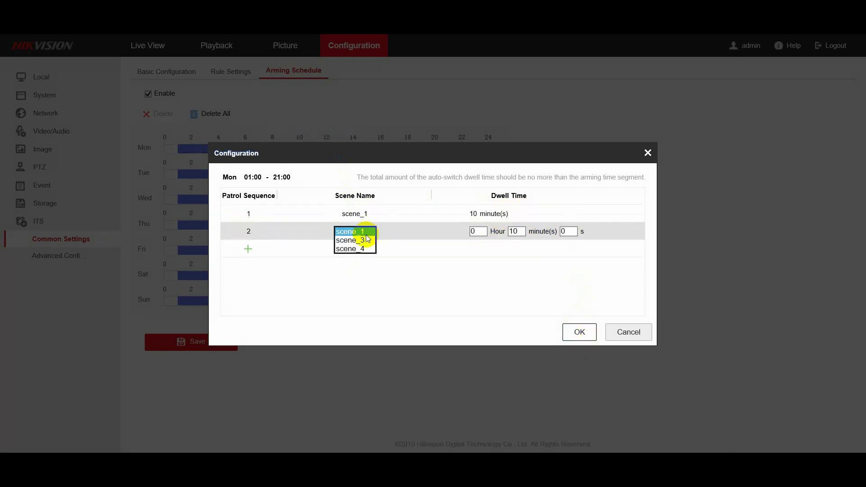
click(366, 237)
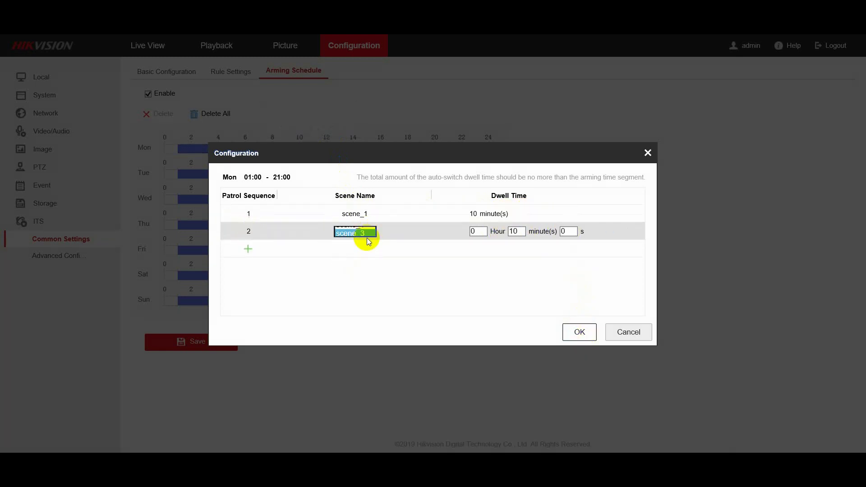
click(579, 331)
click(217, 340)
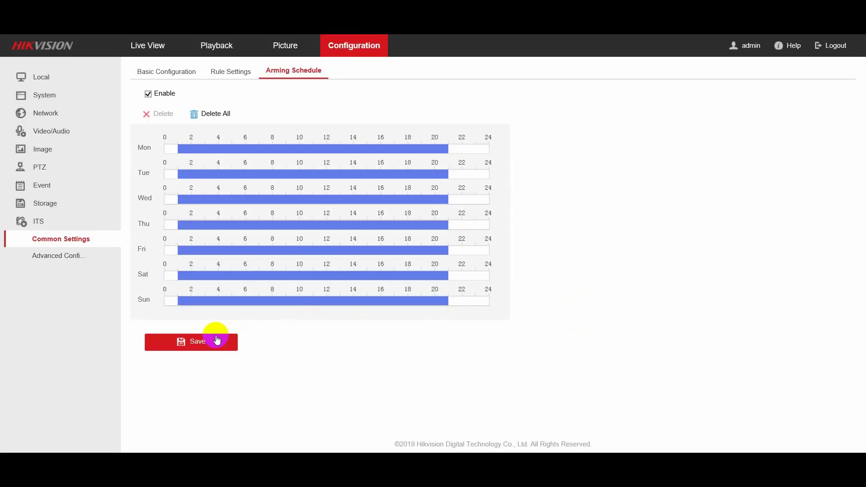
Step: Open Advanced Config, view the FTP Host settings, then go back to Blacklist & Whitelist
click(65, 257)
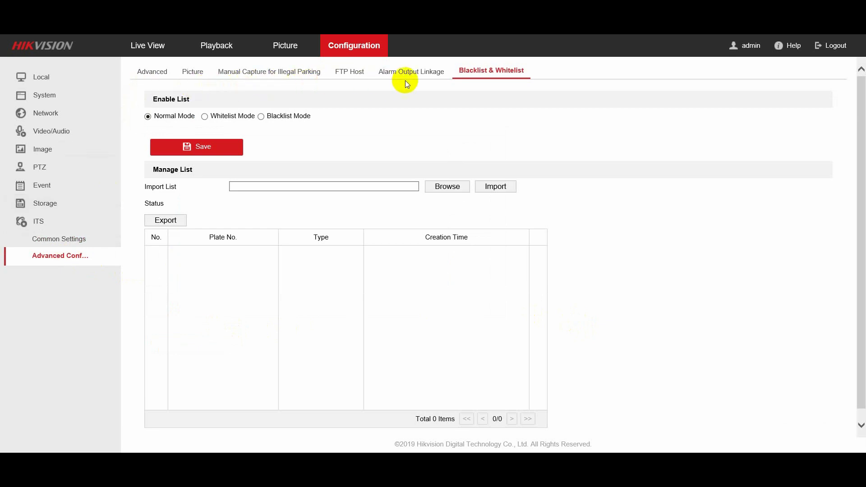
click(348, 72)
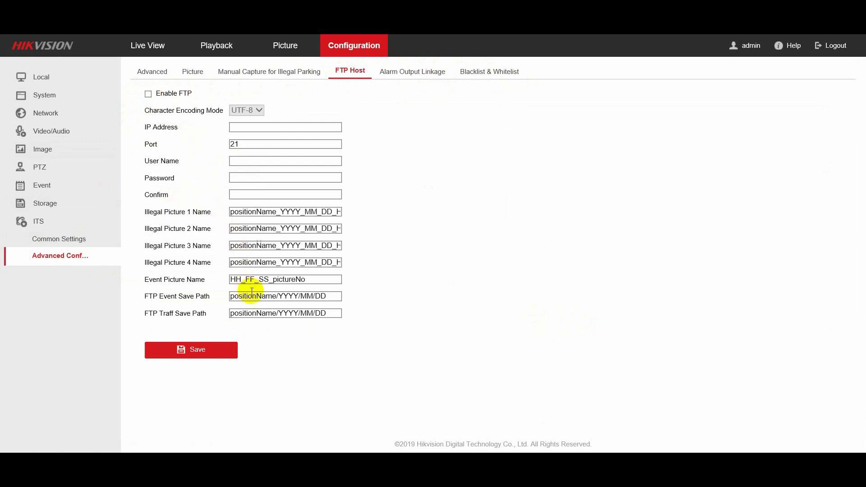
click(469, 72)
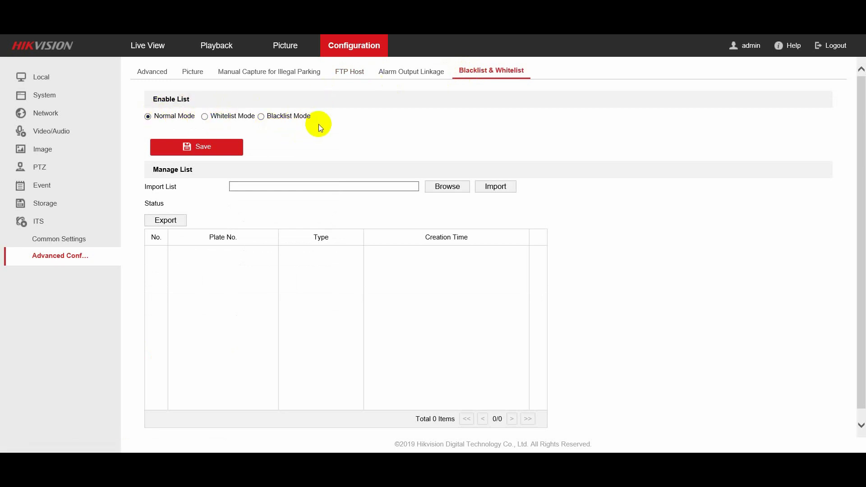
scroll(402, 223, down, 1)
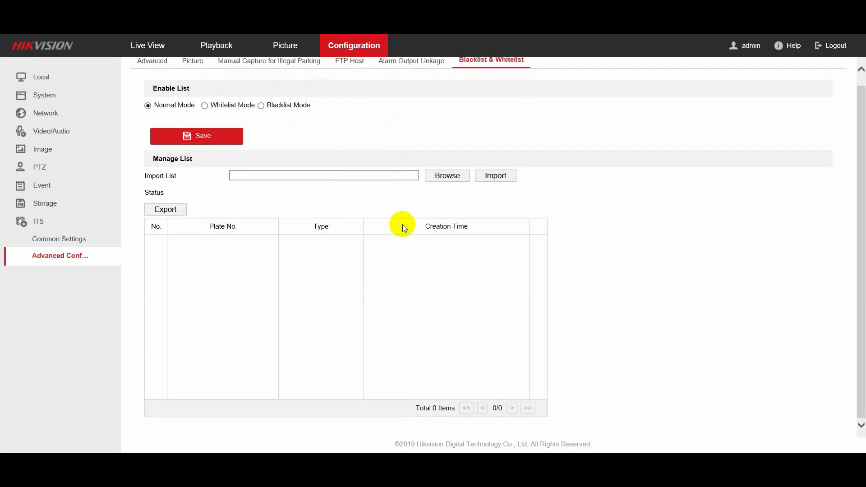